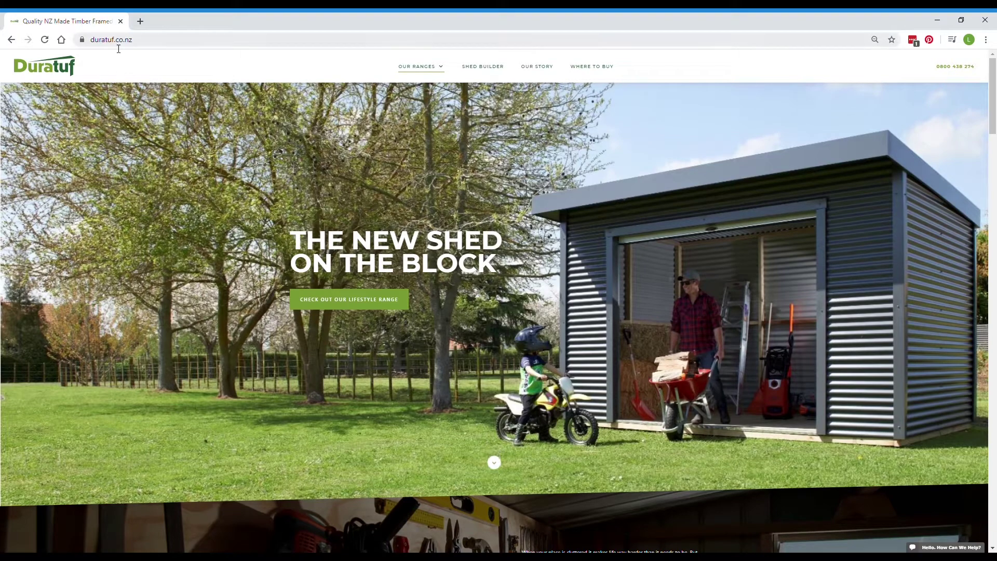
Step: Load the builder's default 1.810 x 0.685 x 1.975 Fortress Tuf Locker ($649) and orbit around it
{"action": "left_click", "coordinate": [494, 65]}
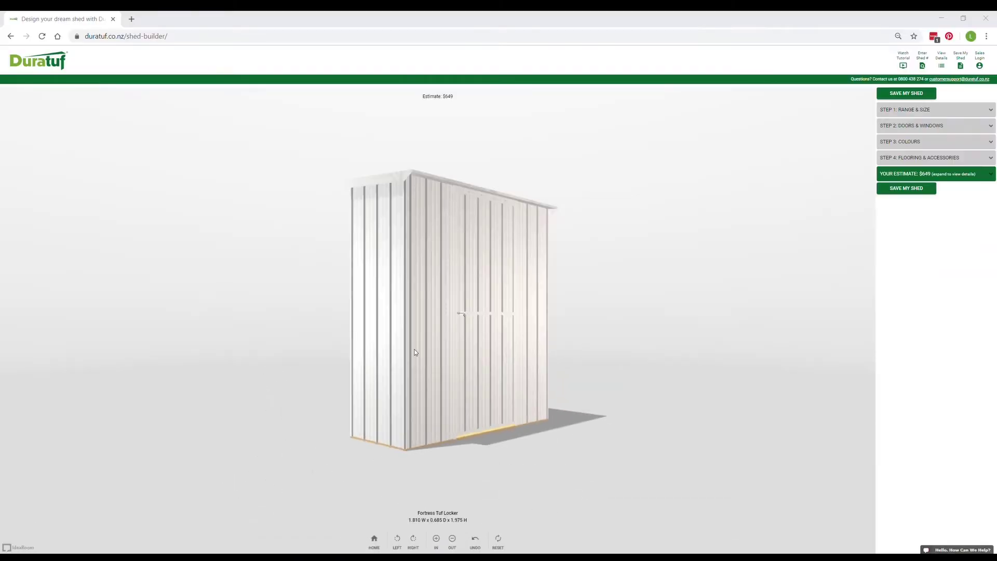
{"action": "left_click_drag", "start_coordinate": [341, 330], "coordinate": [559, 330]}
{"action": "left_click_drag", "start_coordinate": [527, 267], "coordinate": [506, 319]}
{"action": "scroll", "coordinate": [498, 394], "scroll_direction": "up", "scroll_amount": 2}
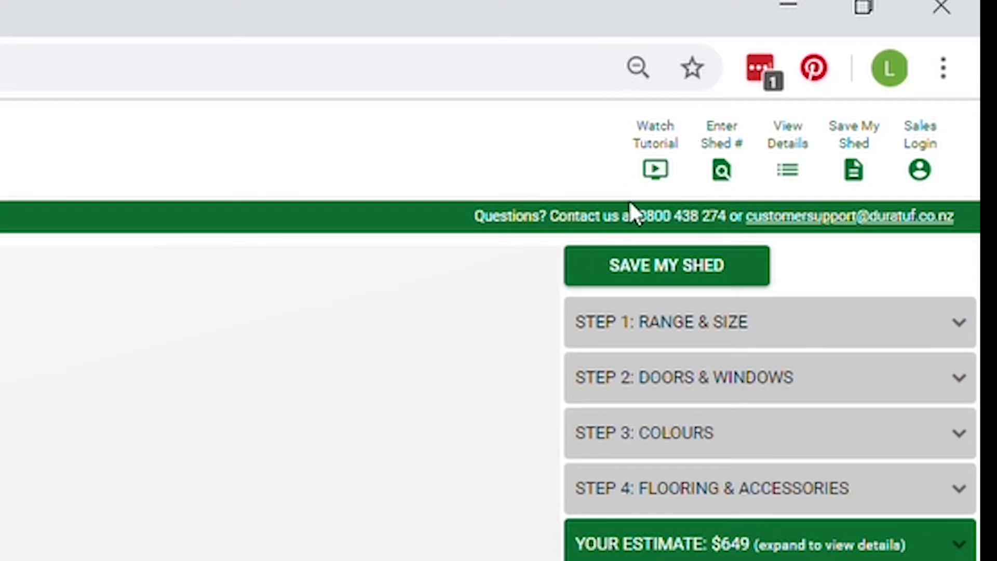
Step: Open the saved 2.545 x 2.545 Kiwi MK2A by its shed number and review its $2,521 estimate details
{"action": "left_click", "coordinate": [724, 165]}
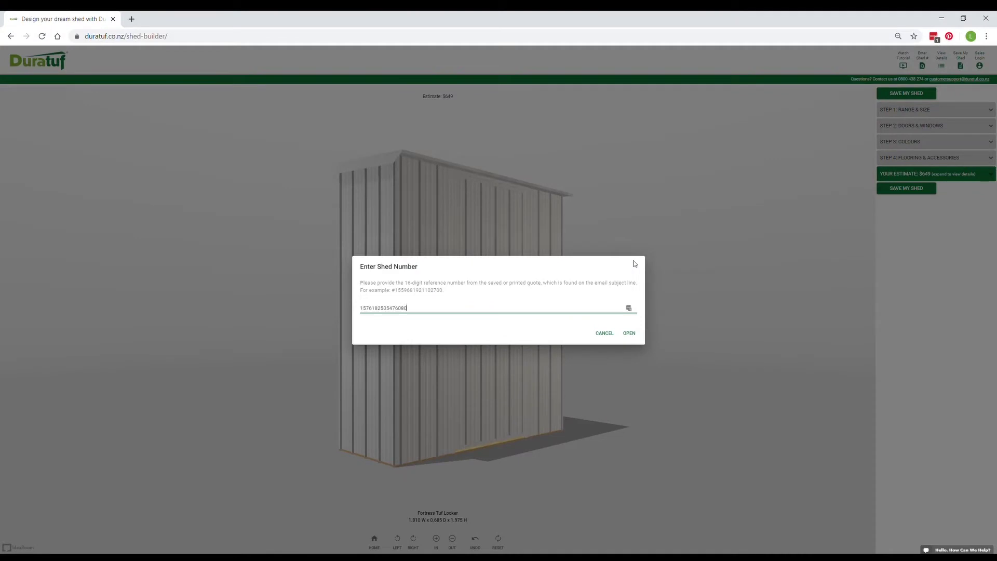
{"action": "left_click", "coordinate": [635, 333]}
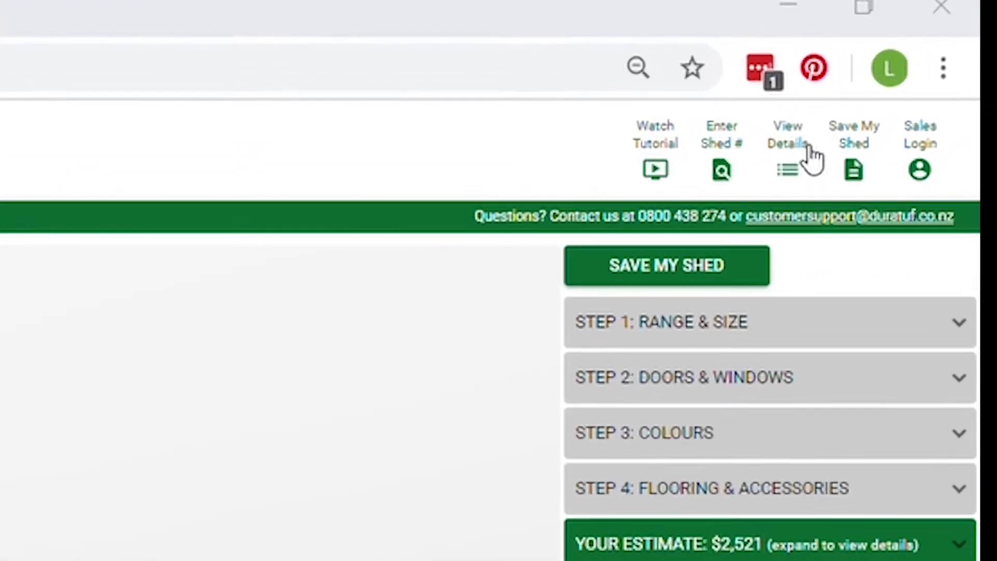
{"action": "left_click", "coordinate": [790, 170]}
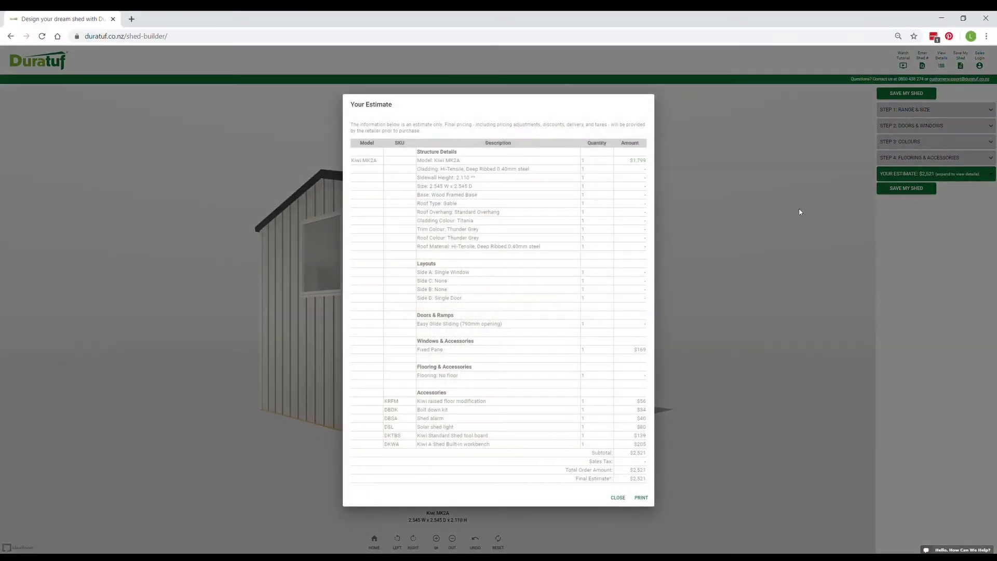
{"action": "left_click", "coordinate": [617, 498]}
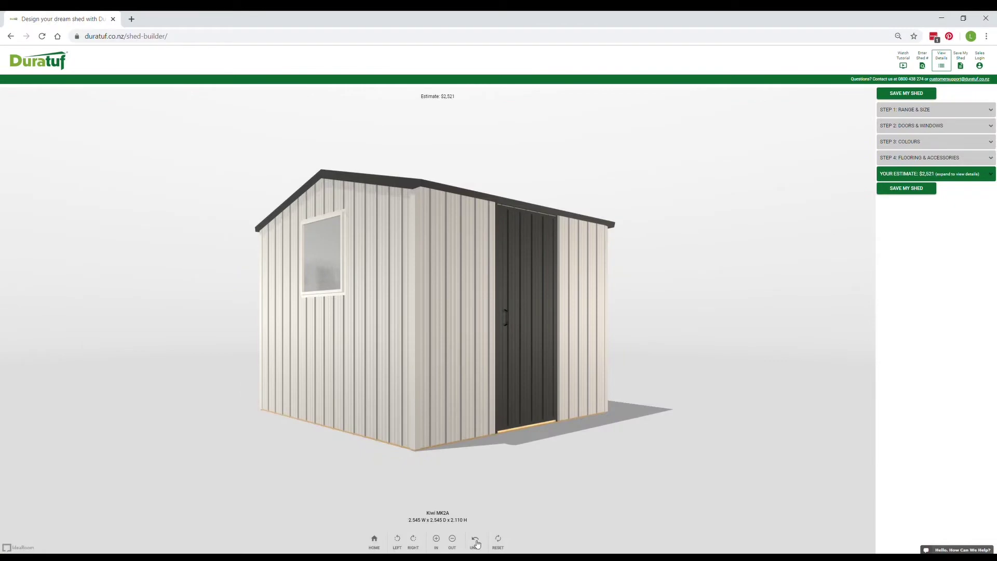
Step: Undo to the default shed, browse the ranges, then pick the Full Timber Frame Kiwi MK3 ($1,399)
{"action": "left_click", "coordinate": [476, 541]}
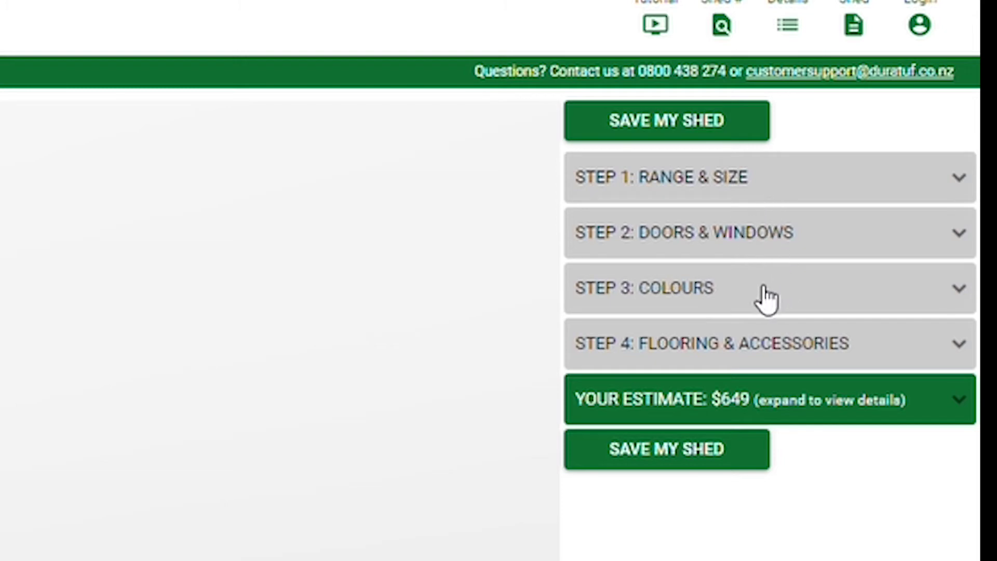
{"action": "left_click", "coordinate": [730, 188]}
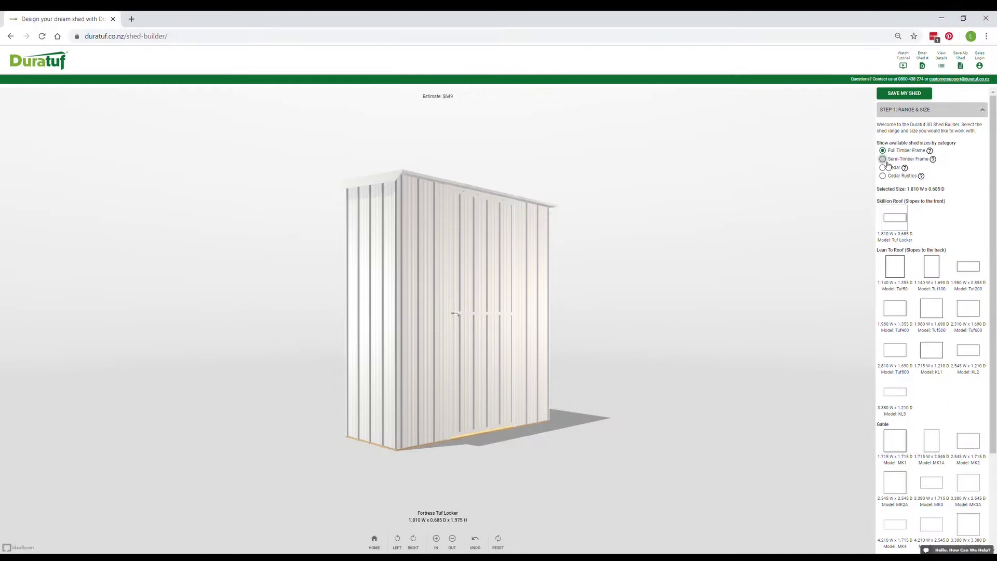
{"action": "left_click", "coordinate": [885, 160]}
{"action": "left_click", "coordinate": [883, 167]}
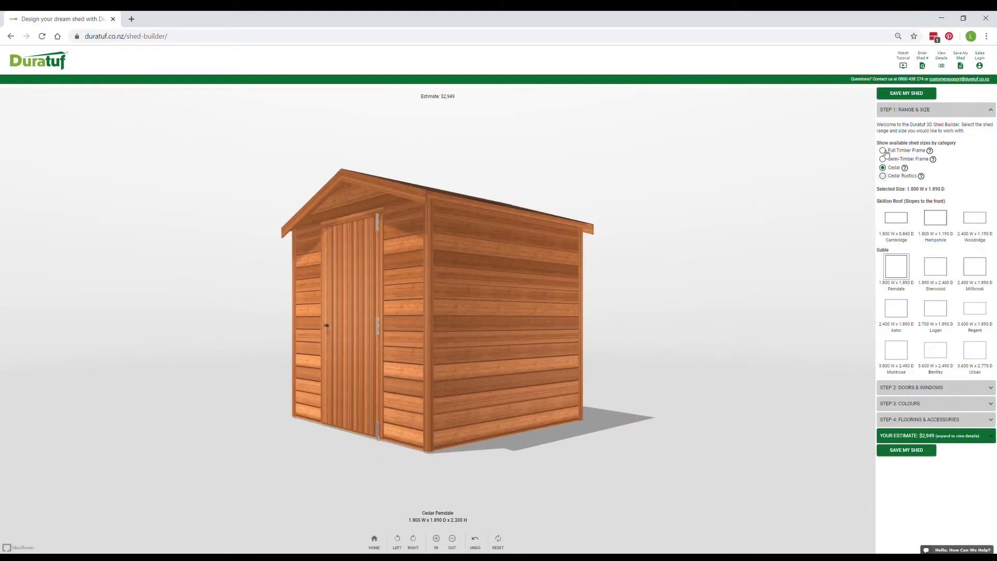
{"action": "key", "text": "Down"}
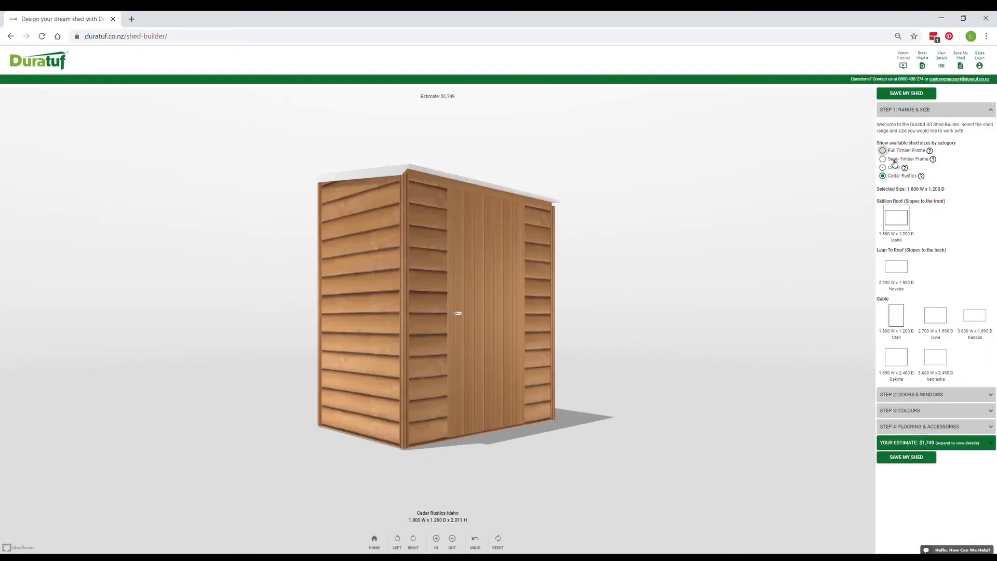
{"action": "key", "text": "Down"}
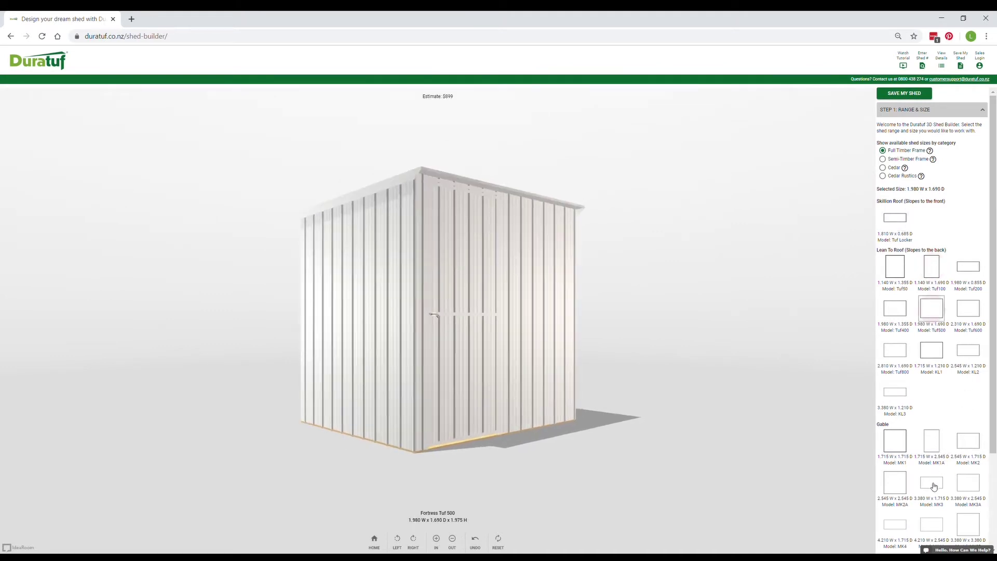
{"action": "left_click", "coordinate": [932, 484]}
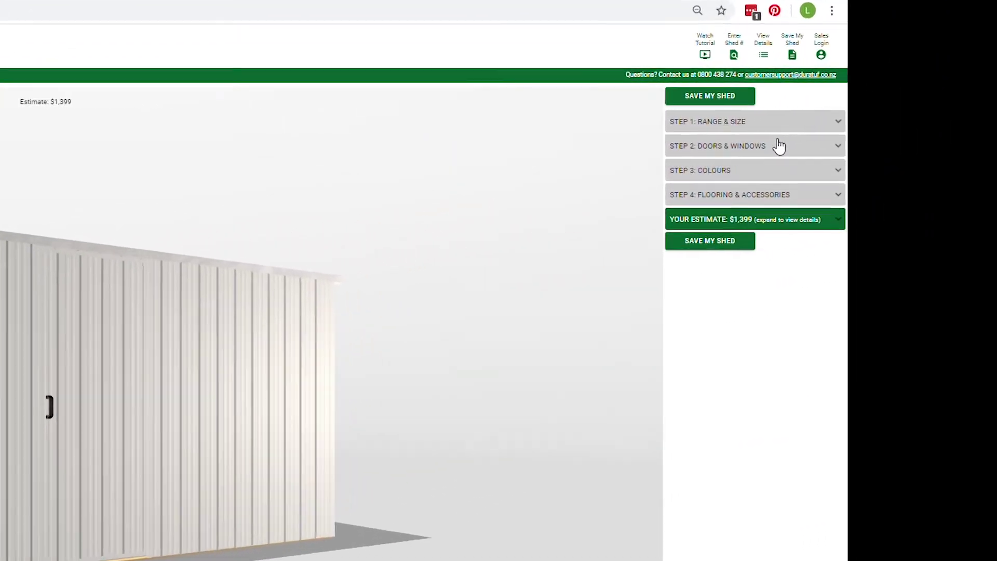
Step: Add a Four Blade Louvre window beside the single door on Side D, raising the estimate to $1,614
{"action": "left_click", "coordinate": [948, 135]}
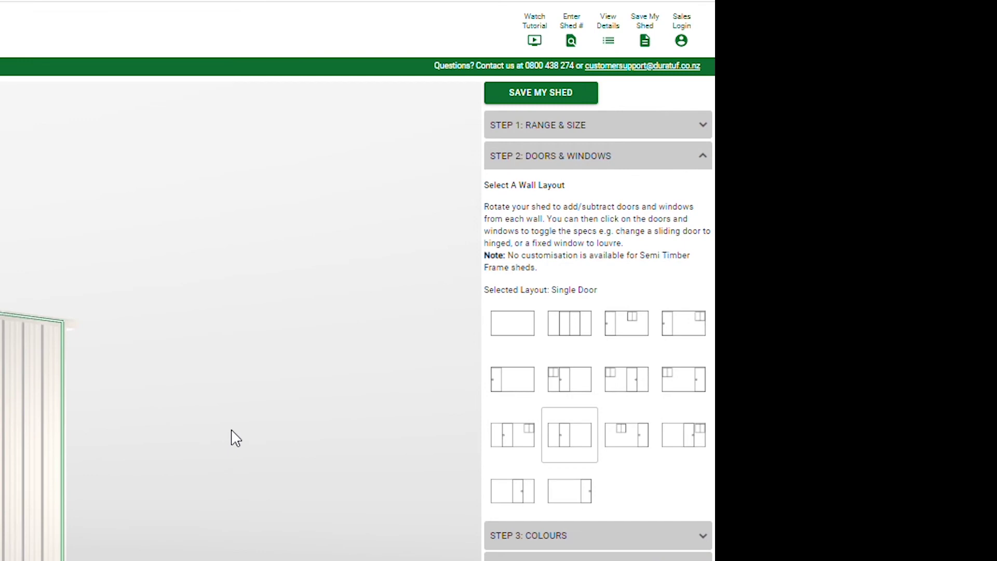
{"action": "left_click_drag", "start_coordinate": [21, 413], "coordinate": [0, 413]}
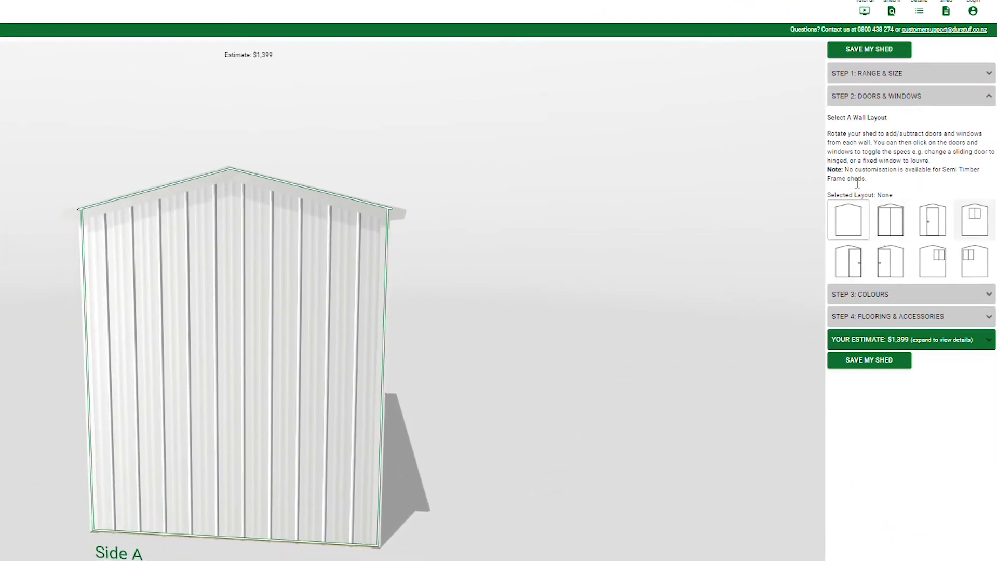
{"action": "left_click_drag", "start_coordinate": [107, 241], "coordinate": [0, 294]}
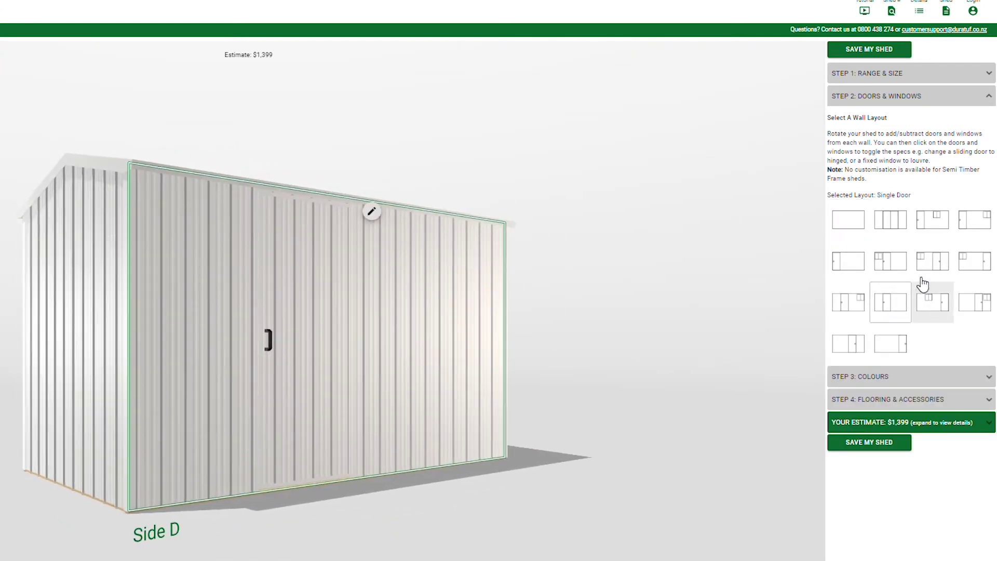
{"action": "left_click", "coordinate": [906, 270]}
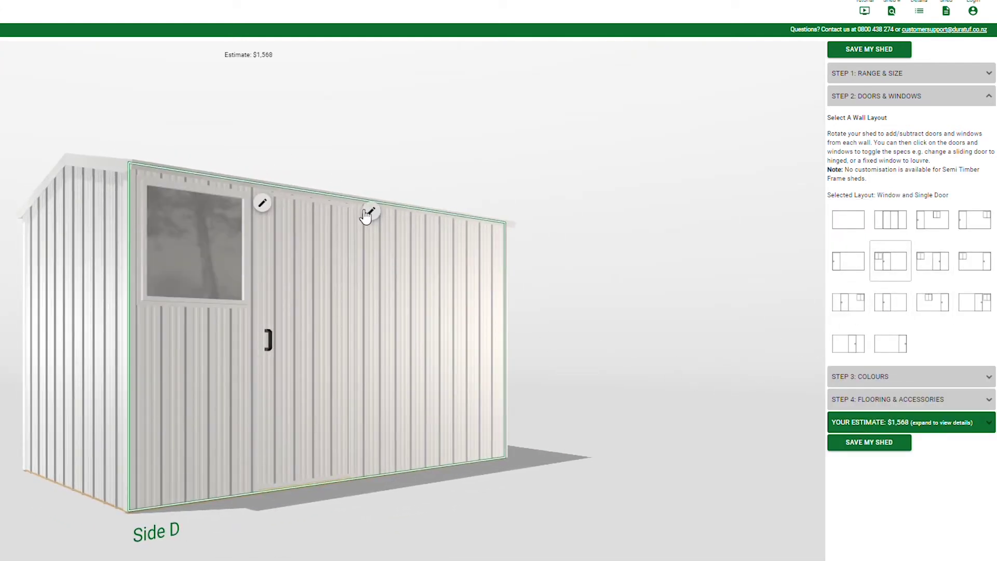
{"action": "left_click", "coordinate": [270, 202]}
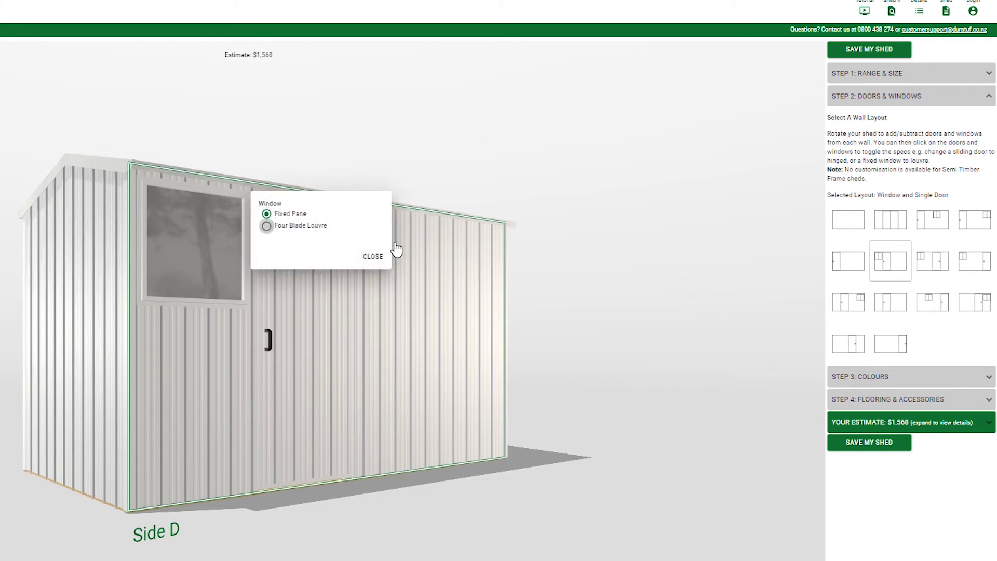
{"action": "left_click", "coordinate": [374, 256]}
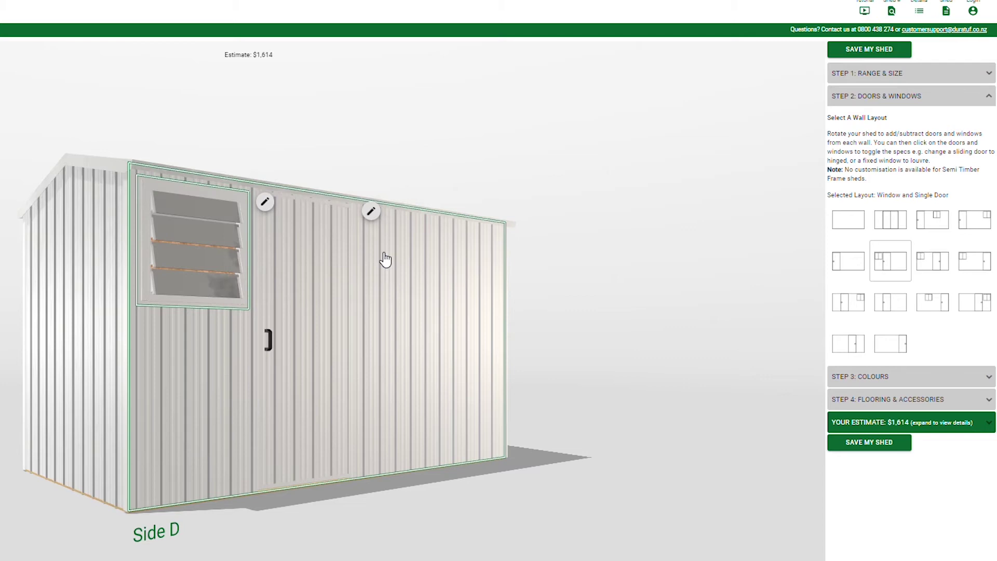
{"action": "left_click", "coordinate": [928, 103]}
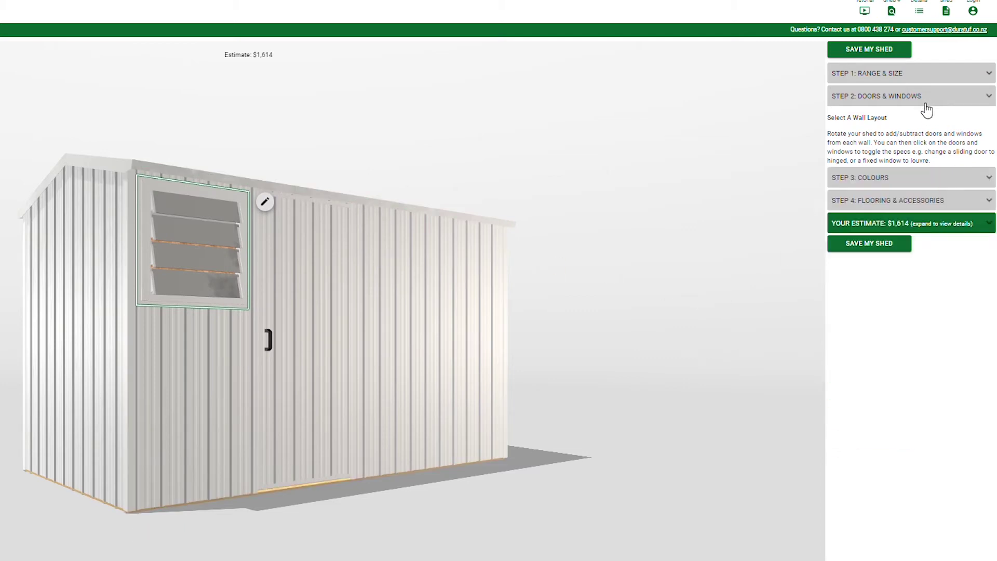
Step: Choose Birch Stone walls with Grey Friars trim ($2,014) and turn the shed toward its end wall
{"action": "left_click", "coordinate": [920, 124]}
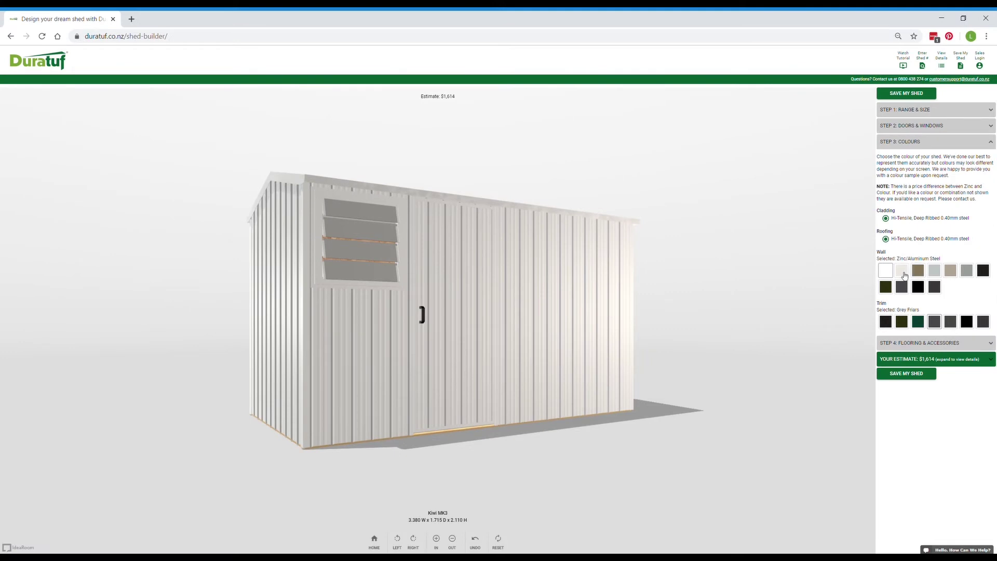
{"action": "left_click", "coordinate": [955, 270]}
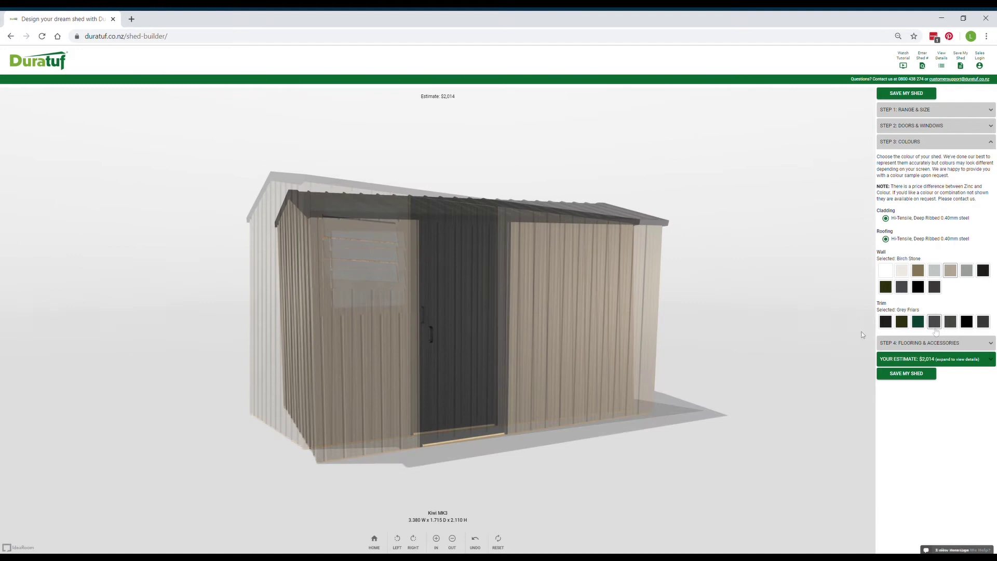
{"action": "left_click", "coordinate": [941, 144]}
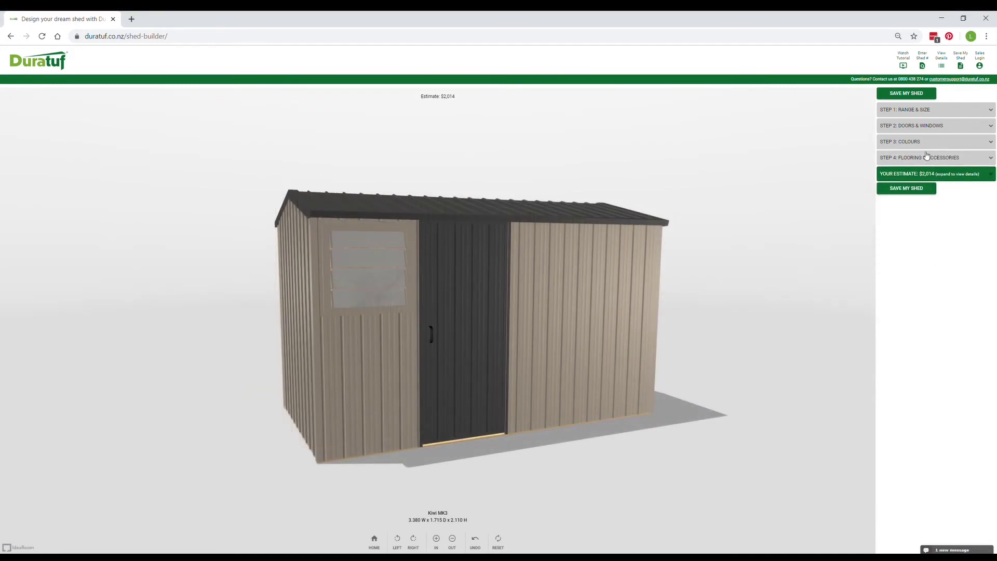
{"action": "left_click_drag", "start_coordinate": [527, 361], "coordinate": [254, 408]}
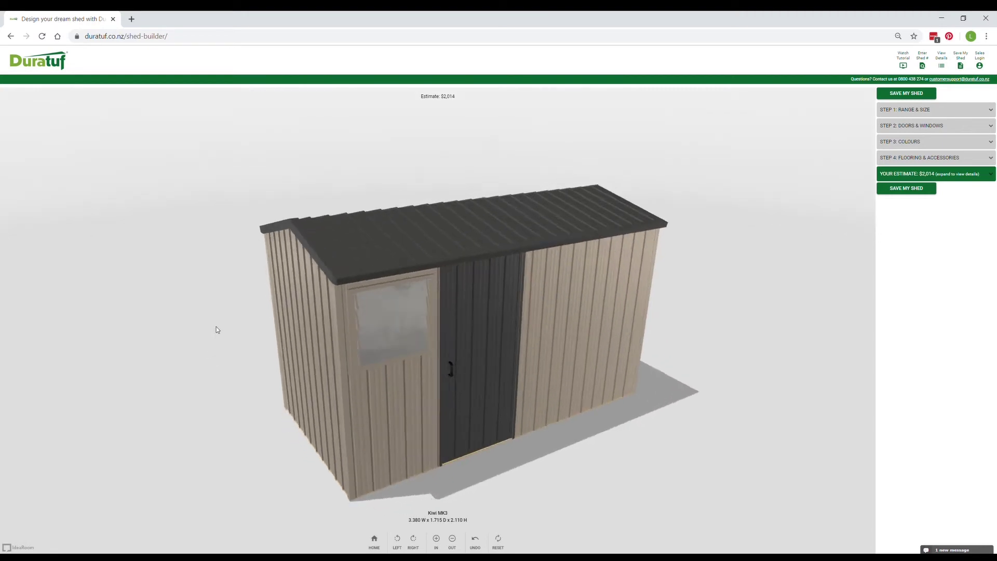
Step: Choose laying own concrete pad, add the Kiwi raised floor modification and Bolt down kit ($2,104)
{"action": "left_click", "coordinate": [925, 158]}
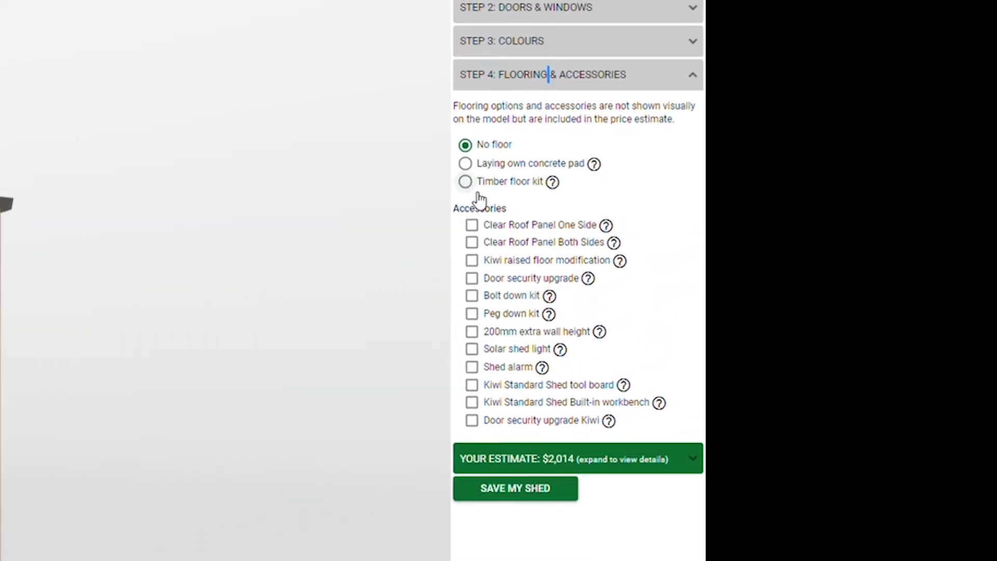
{"action": "left_click", "coordinate": [466, 164]}
{"action": "left_click", "coordinate": [480, 260]}
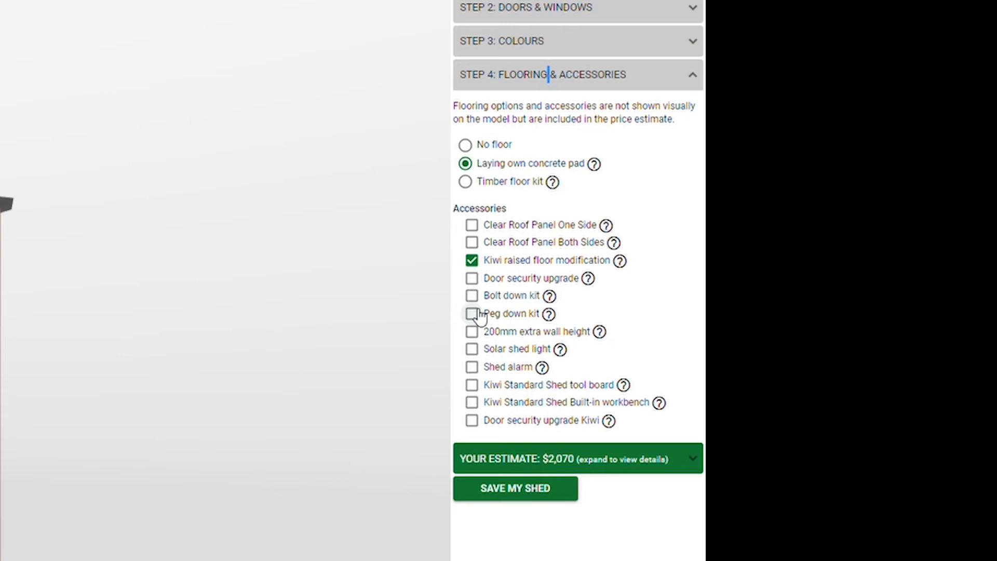
{"action": "left_click", "coordinate": [473, 297]}
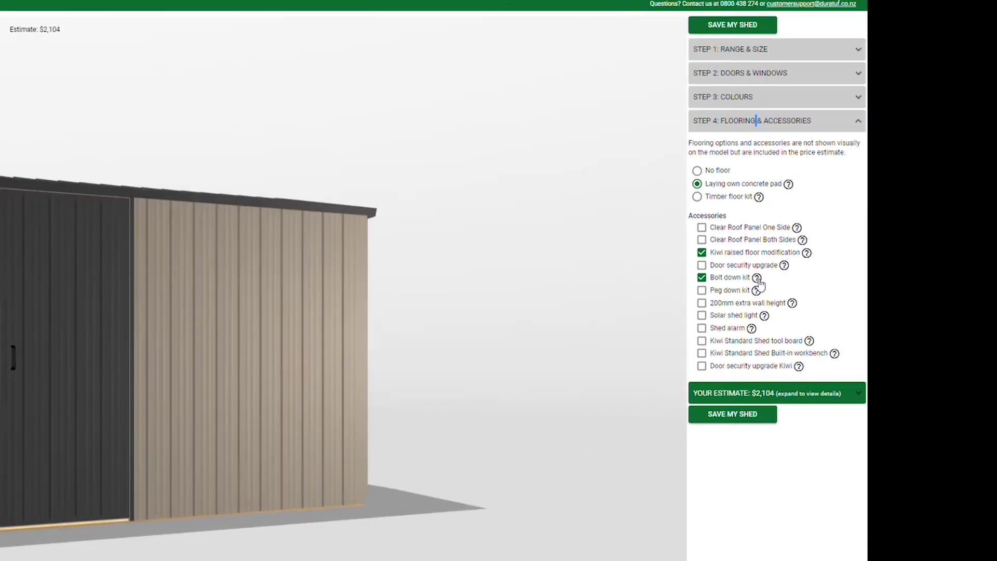
{"action": "left_click", "coordinate": [758, 278]}
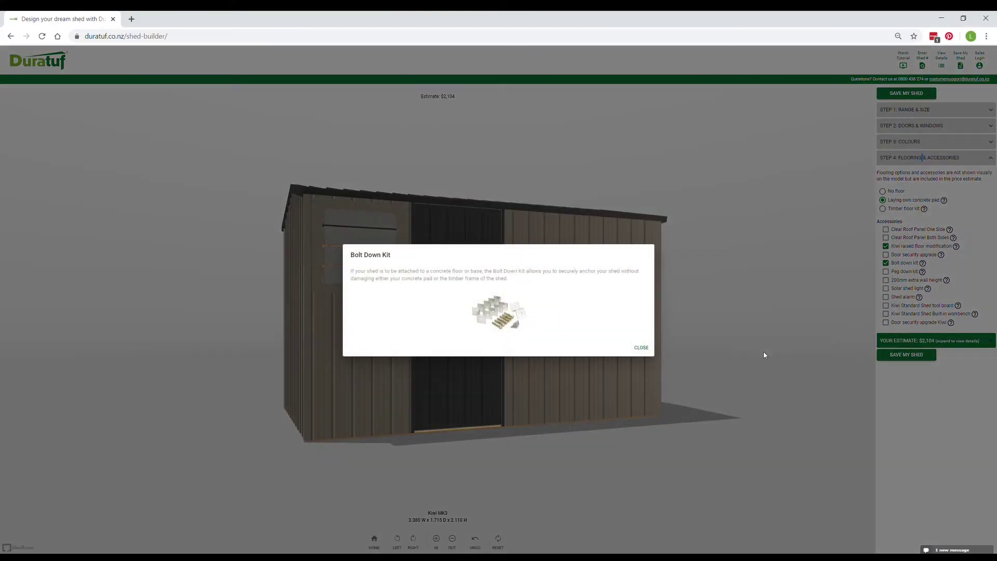
{"action": "left_click", "coordinate": [641, 349]}
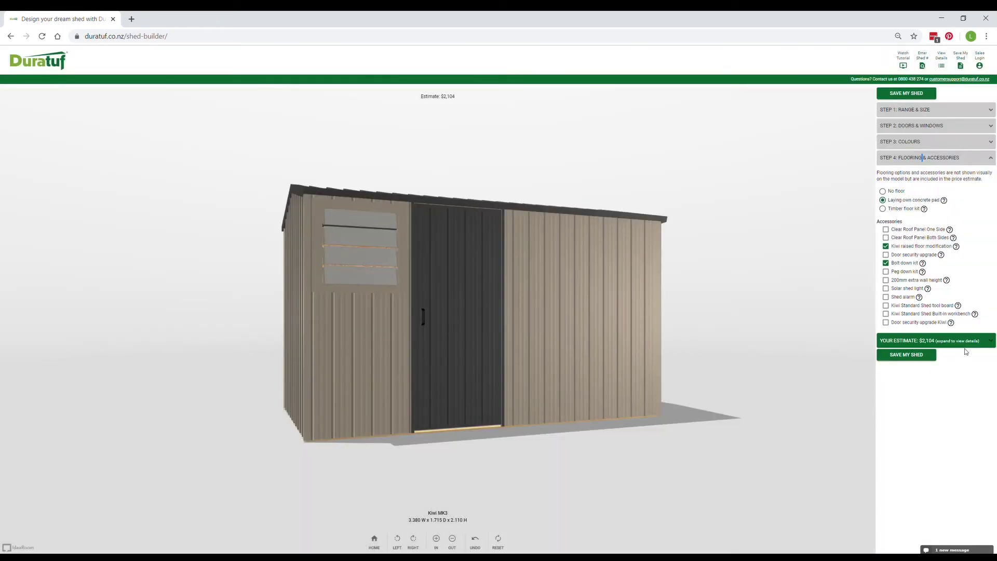
Step: Save the shed by autofilling the customer's contact details and e-mail address, then submit them
{"action": "left_click", "coordinate": [904, 355]}
{"action": "left_click", "coordinate": [579, 303]}
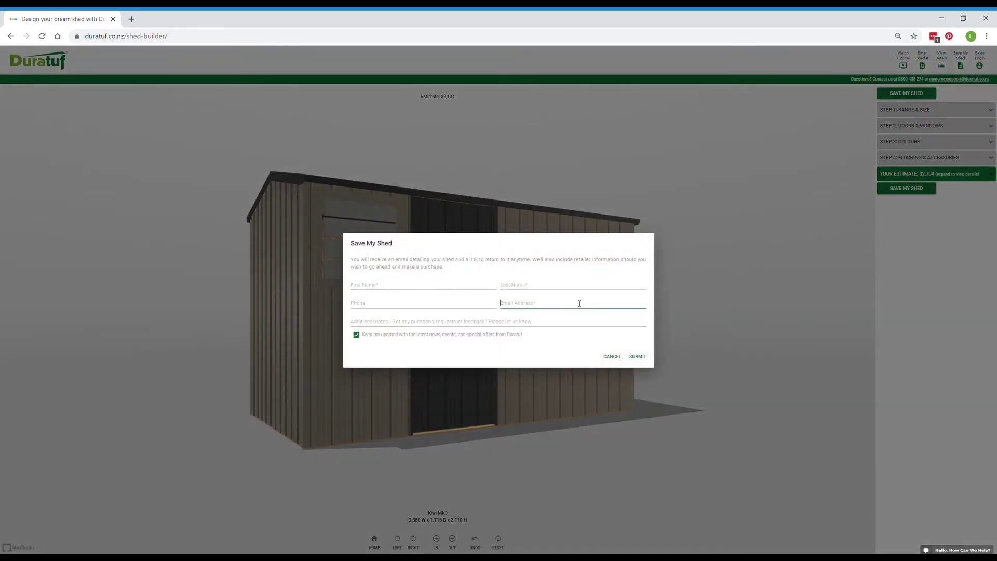
{"action": "left_click", "coordinate": [583, 318]}
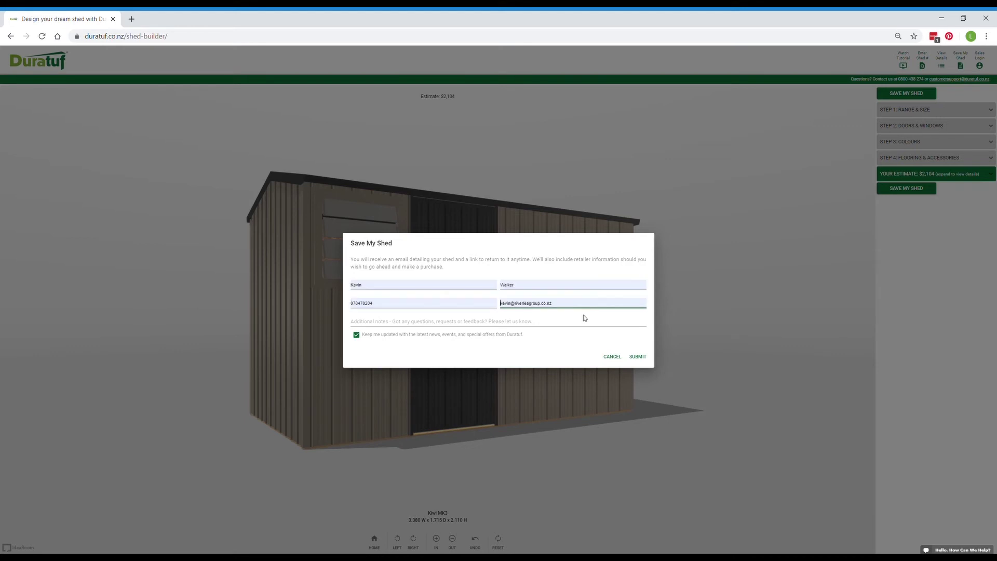
{"action": "left_click", "coordinate": [639, 357]}
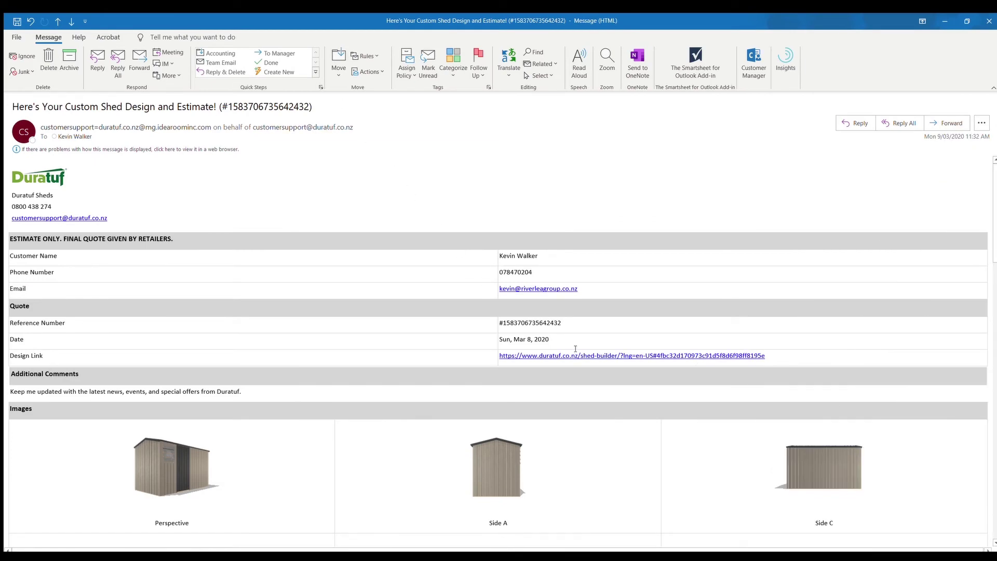
{"action": "scroll", "coordinate": [591, 325], "scroll_direction": "down", "scroll_amount": 10}
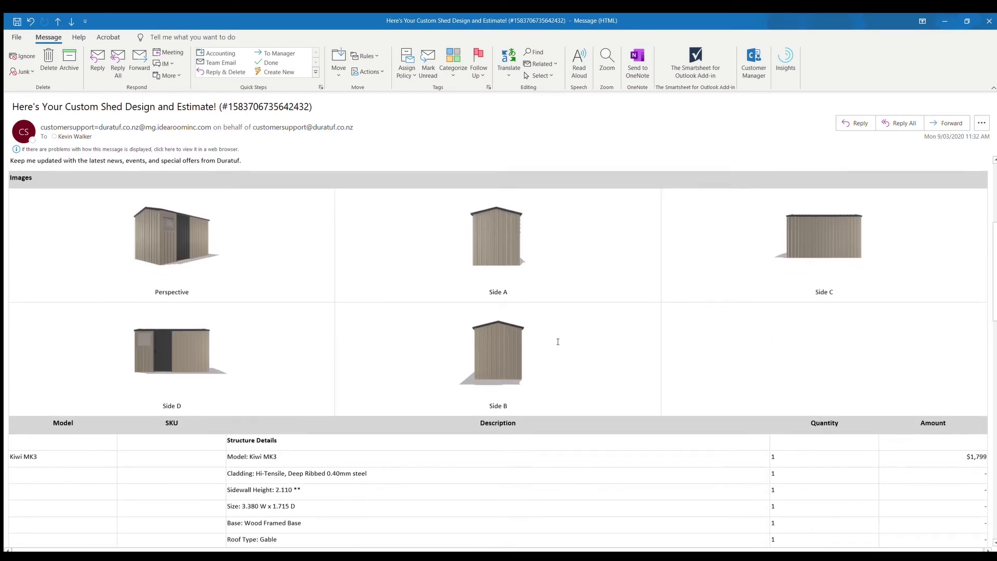
{"action": "scroll", "coordinate": [404, 324], "scroll_direction": "down", "scroll_amount": 9}
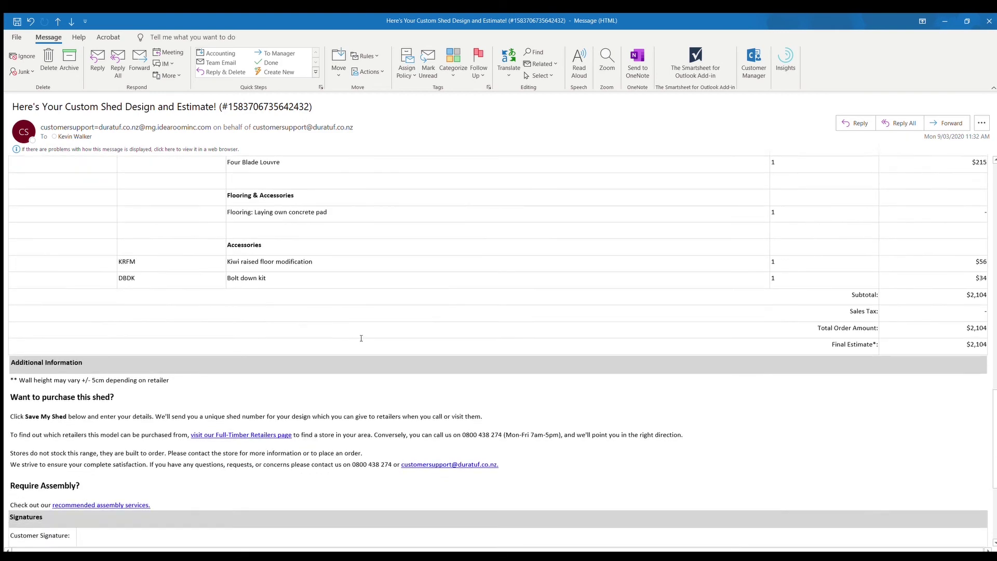